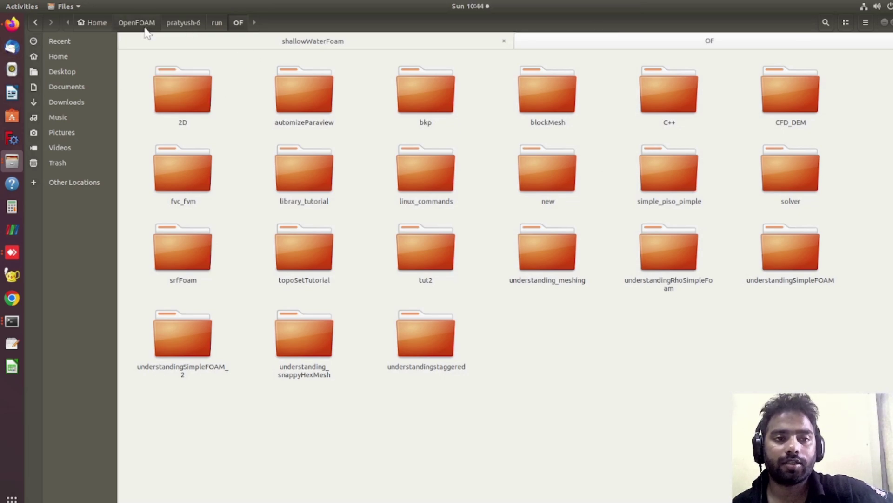
Go up from run/OF through the user folder to the OpenFOAM folder.
{"action": "left_click", "coordinate": [173, 22]}
{"action": "left_click", "coordinate": [122, 31]}
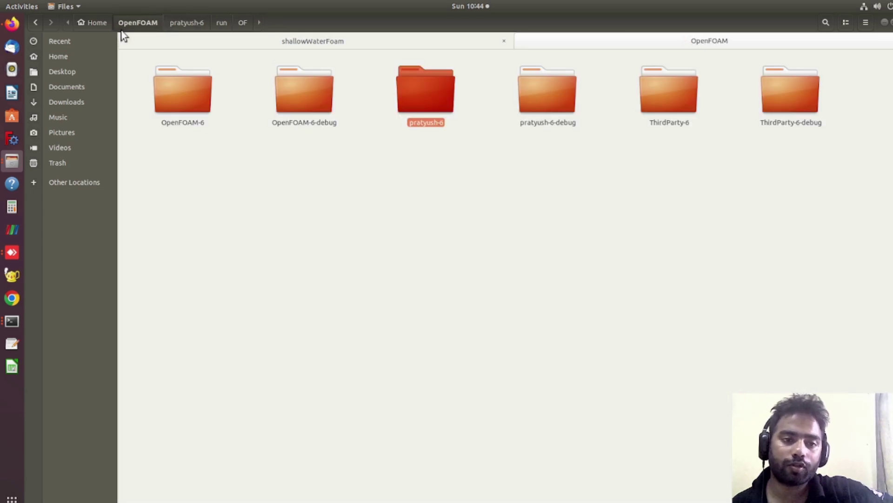
Open OpenFOAM-6, look inside its applications folder, then return to OpenFOAM-6.
{"action": "double_click", "coordinate": [169, 91]}
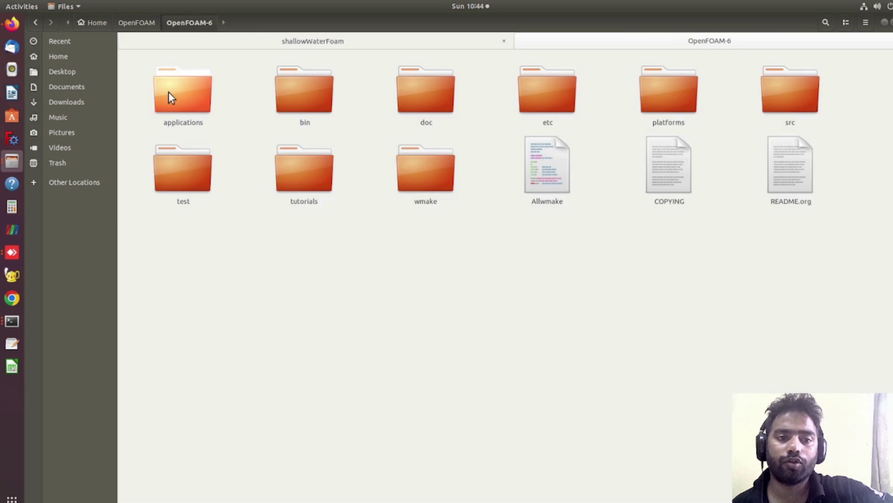
{"action": "double_click", "coordinate": [205, 91]}
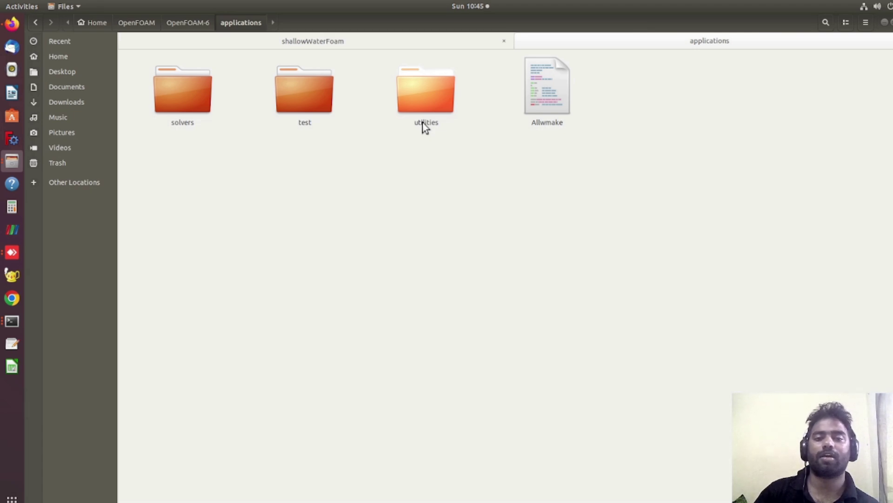
{"action": "left_click", "coordinate": [208, 25]}
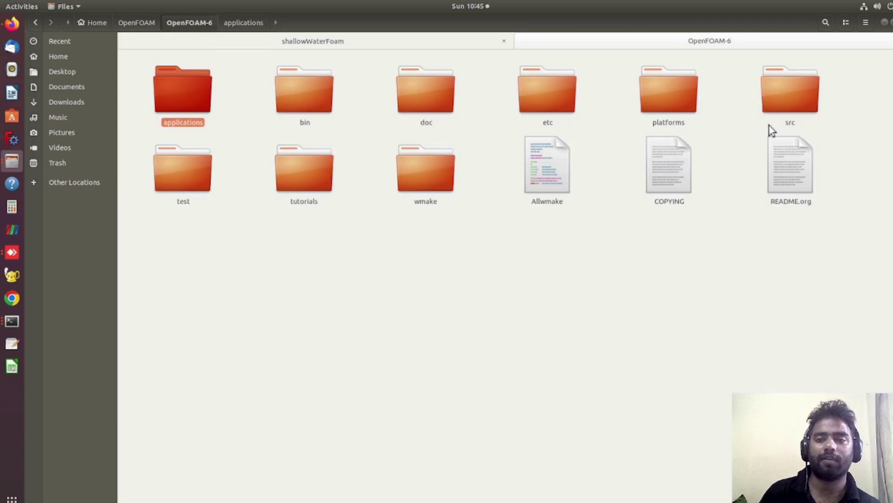
{"action": "double_click", "coordinate": [786, 110]}
{"action": "scroll", "coordinate": [338, 171], "scroll_direction": "down", "scroll_amount": 3}
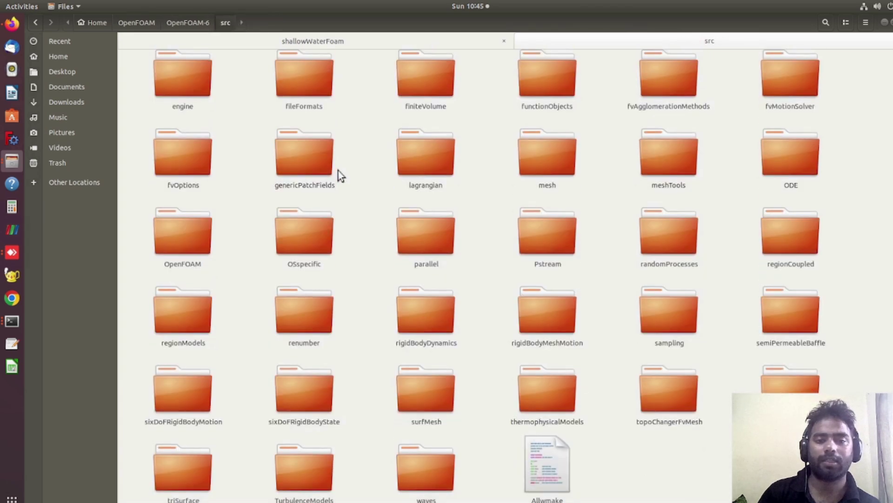
{"action": "scroll", "coordinate": [342, 177], "scroll_direction": "up", "scroll_amount": 3}
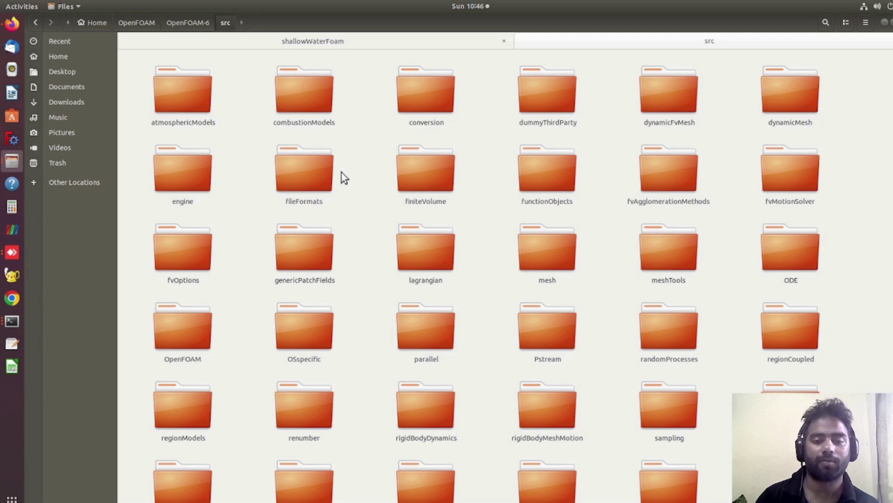
{"action": "scroll", "coordinate": [352, 186], "scroll_direction": "down", "scroll_amount": 3}
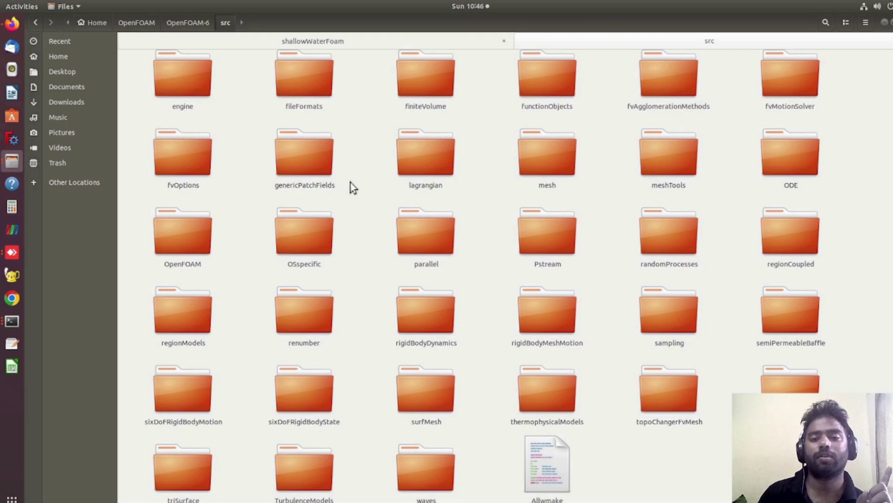
{"action": "scroll", "coordinate": [352, 186], "scroll_direction": "up", "scroll_amount": 3}
{"action": "left_click", "coordinate": [207, 23]}
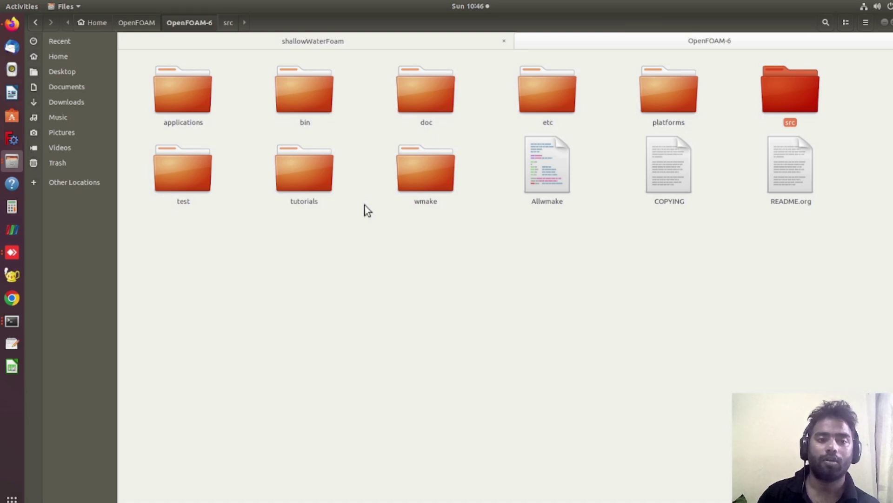
Open applications/utilities, then open OpenFOAM-6 in a second tab.
{"action": "double_click", "coordinate": [186, 110]}
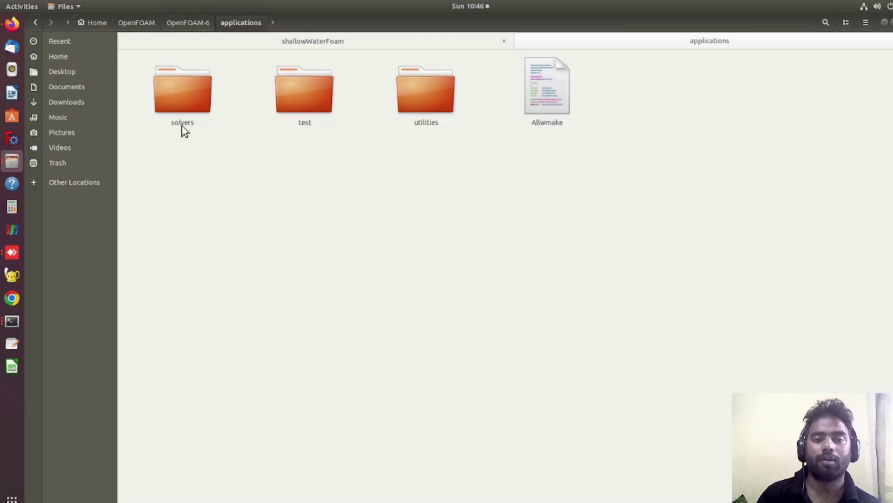
{"action": "double_click", "coordinate": [407, 96]}
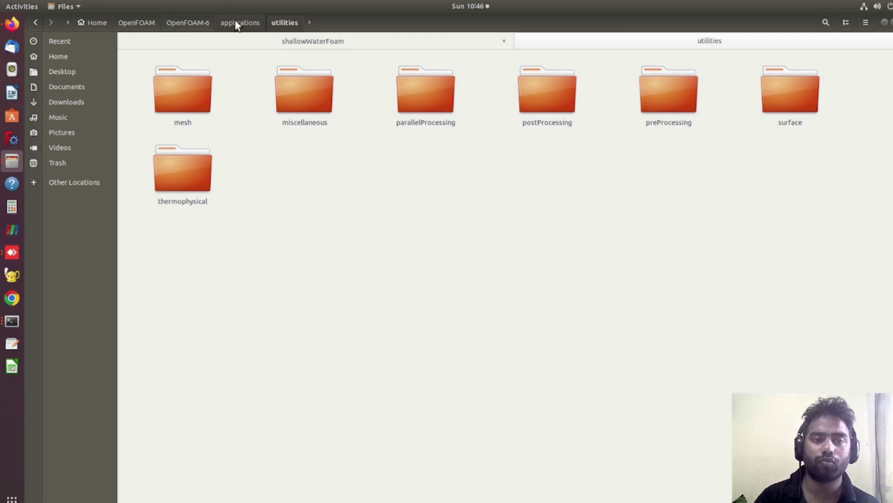
{"action": "right_click", "coordinate": [200, 28]}
{"action": "left_click", "coordinate": [200, 37]}
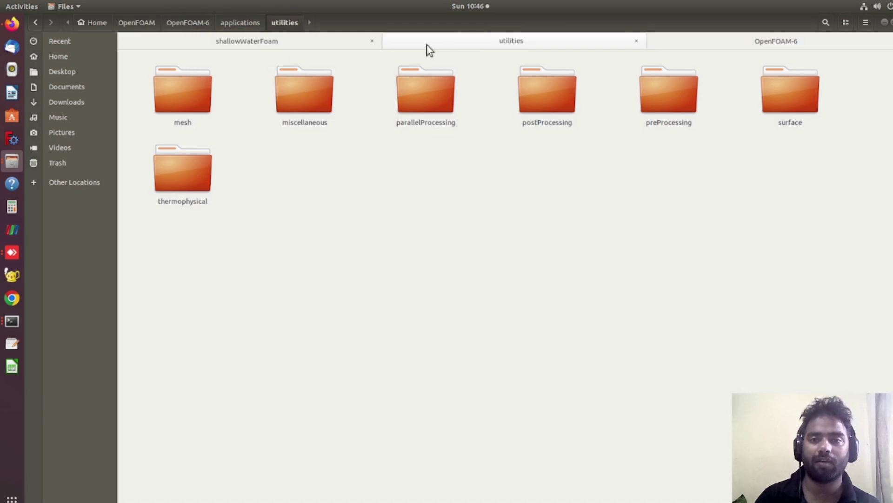
{"action": "left_click", "coordinate": [692, 41]}
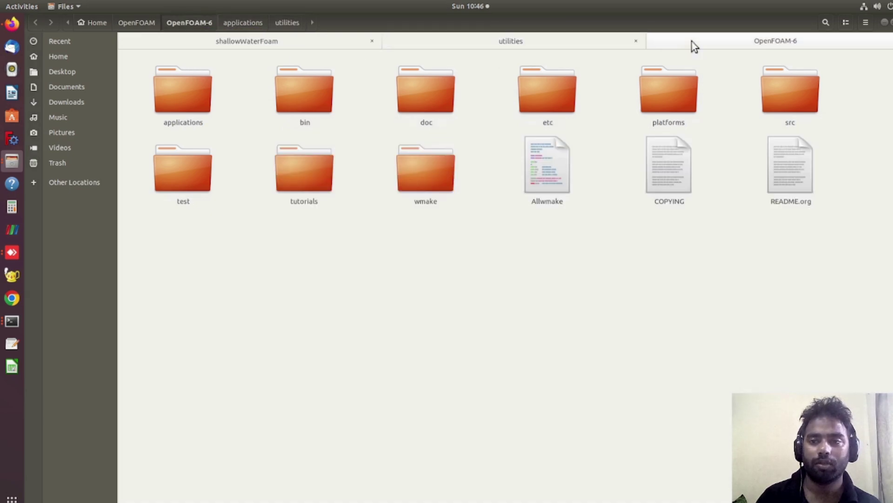
In the new tab, browse to tutorials/combustion/fireFoam/LES/smallPoolFire2D.
{"action": "double_click", "coordinate": [289, 169]}
{"action": "left_click", "coordinate": [310, 120]}
{"action": "double_click", "coordinate": [311, 120]}
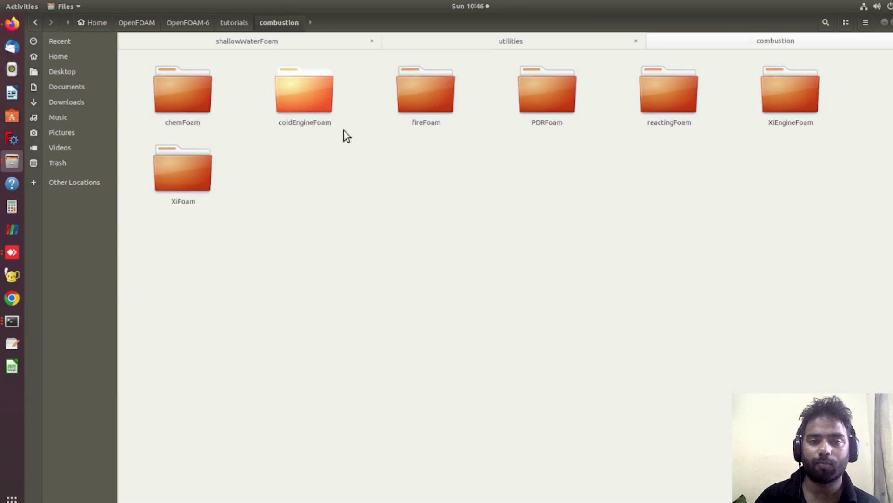
{"action": "left_click", "coordinate": [209, 180]}
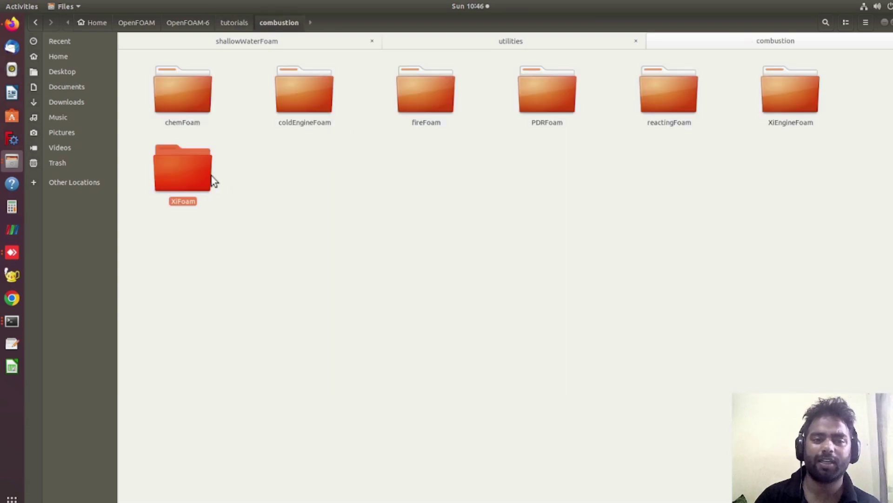
{"action": "double_click", "coordinate": [413, 107]}
{"action": "left_click", "coordinate": [205, 108]}
{"action": "double_click", "coordinate": [205, 108]}
{"action": "left_click", "coordinate": [420, 114]}
{"action": "double_click", "coordinate": [420, 114]}
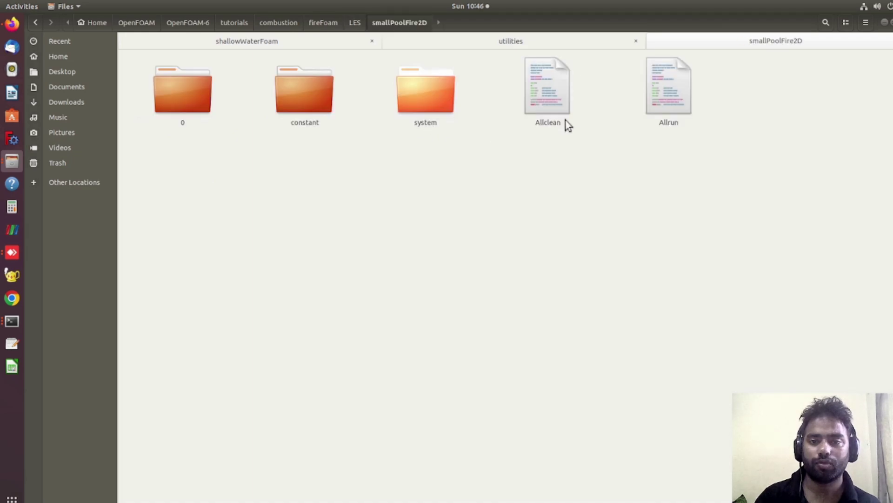
{"action": "right_click", "coordinate": [668, 106]}
View Allrun in Text Editor, highlighting its blockMesh, topoSet, createPatch and getApplication lines.
{"action": "left_click", "coordinate": [673, 112]}
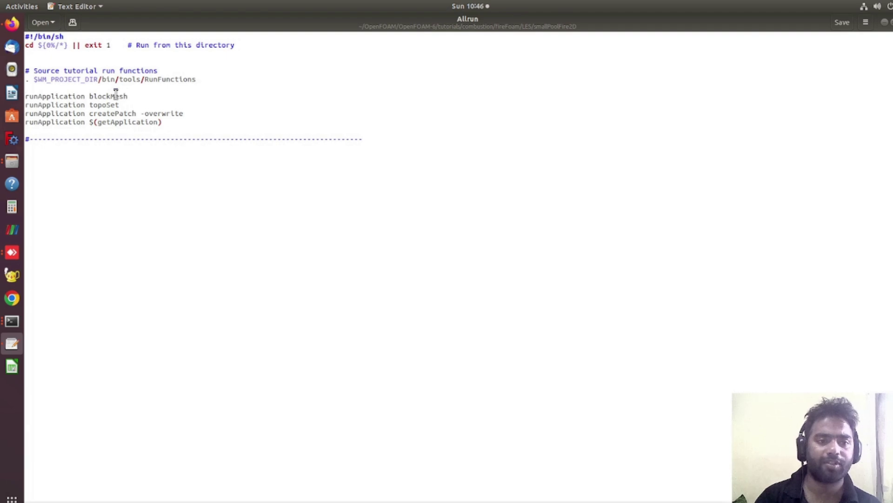
{"action": "double_click", "coordinate": [116, 96]}
{"action": "double_click", "coordinate": [108, 104]}
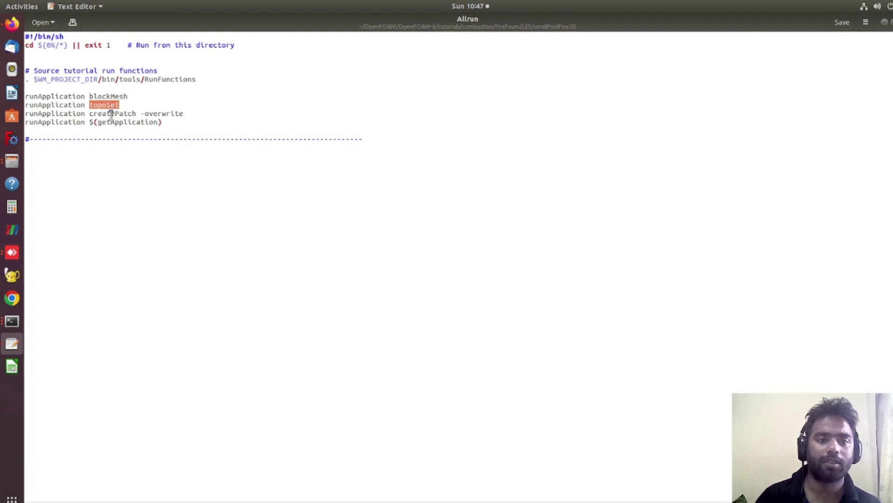
{"action": "double_click", "coordinate": [112, 114]}
{"action": "double_click", "coordinate": [115, 122]}
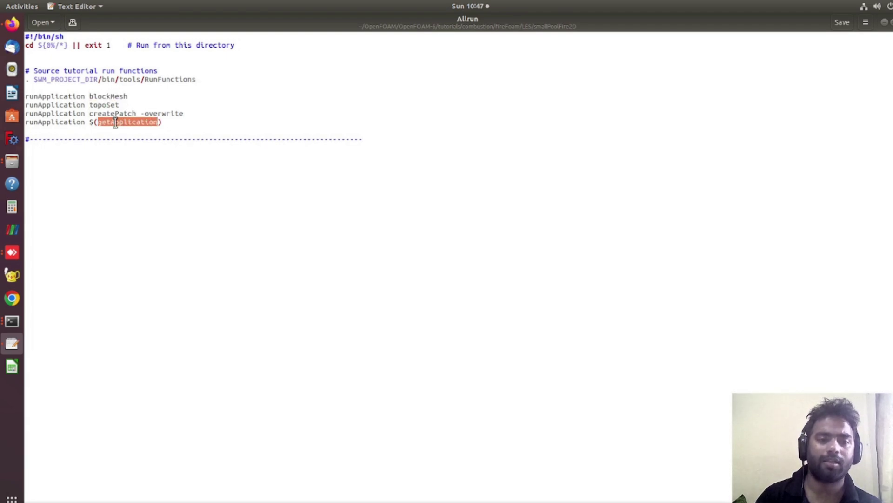
{"action": "left_click_drag", "start_coordinate": [90, 96], "coordinate": [180, 124]}
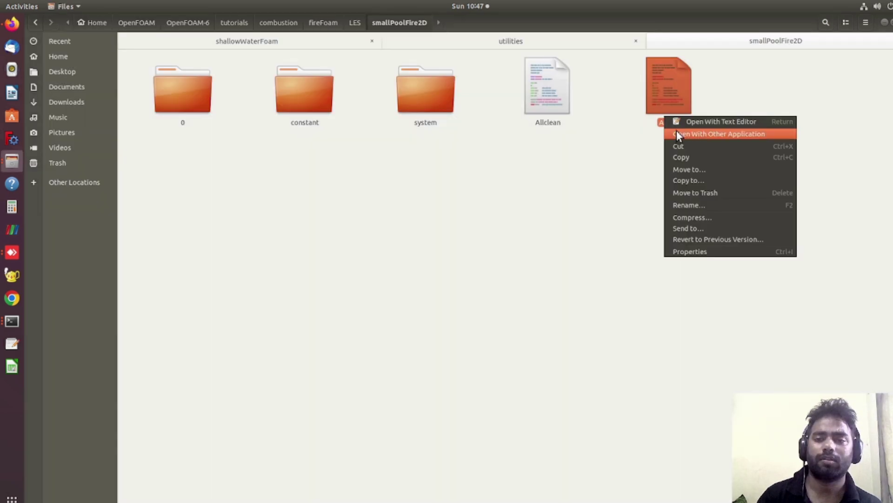
{"action": "left_click", "coordinate": [677, 131]}
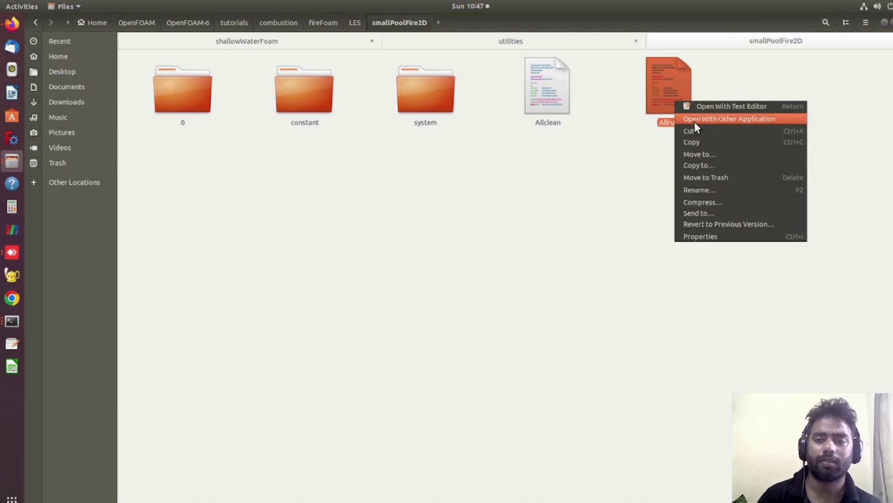
Open Allrun in Geany and mark the getApplication, blockMesh, topoSet and createPatch lines.
{"action": "left_click", "coordinate": [693, 119]}
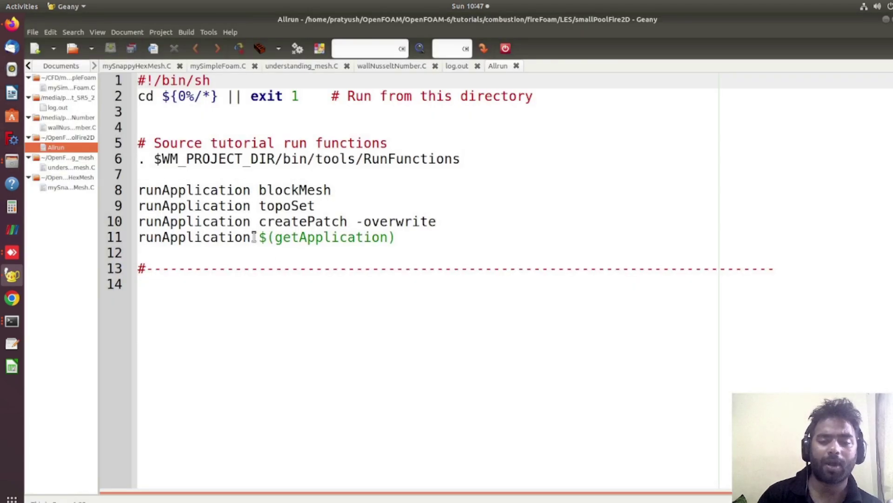
{"action": "left_click_drag", "start_coordinate": [252, 237], "coordinate": [376, 249]}
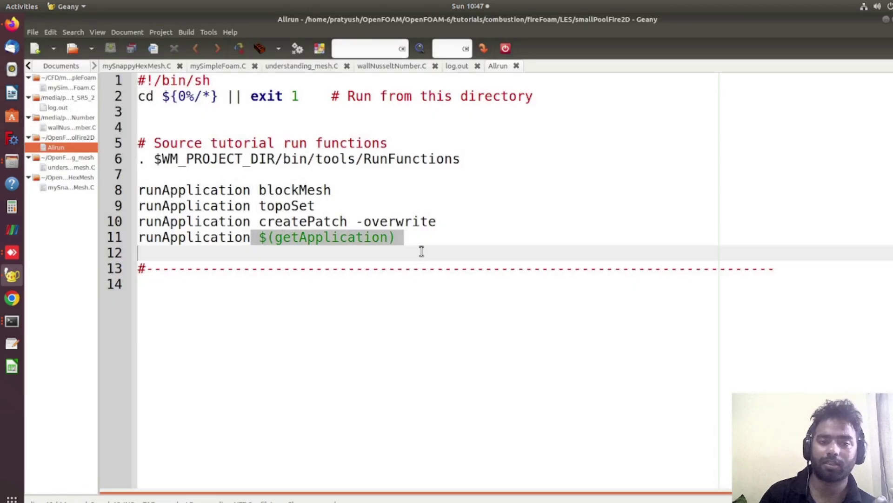
{"action": "left_click_drag", "start_coordinate": [259, 190], "coordinate": [331, 184]}
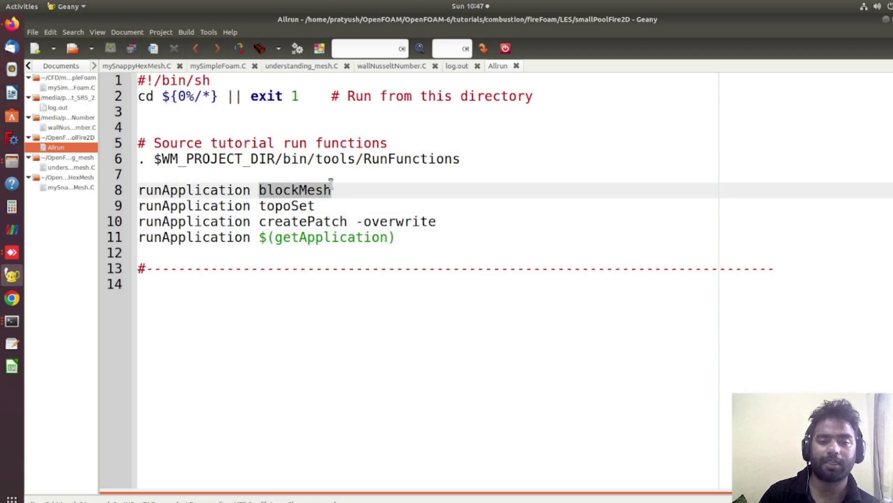
{"action": "double_click", "coordinate": [316, 207]}
{"action": "left_click_drag", "start_coordinate": [268, 222], "coordinate": [341, 222]}
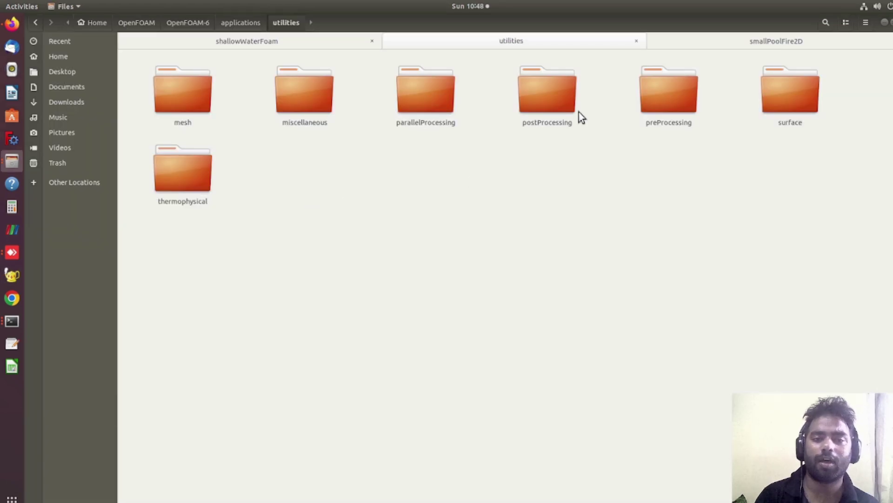
Copy the setFields folder from utilities/preProcessing and switch to the run/OF tab.
{"action": "left_click", "coordinate": [561, 116]}
{"action": "double_click", "coordinate": [562, 116]}
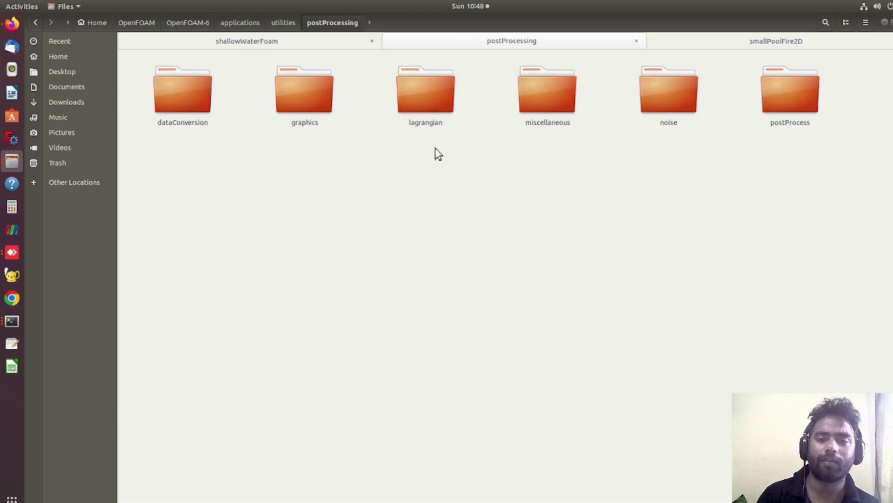
{"action": "left_click", "coordinate": [284, 22]}
{"action": "double_click", "coordinate": [676, 122]}
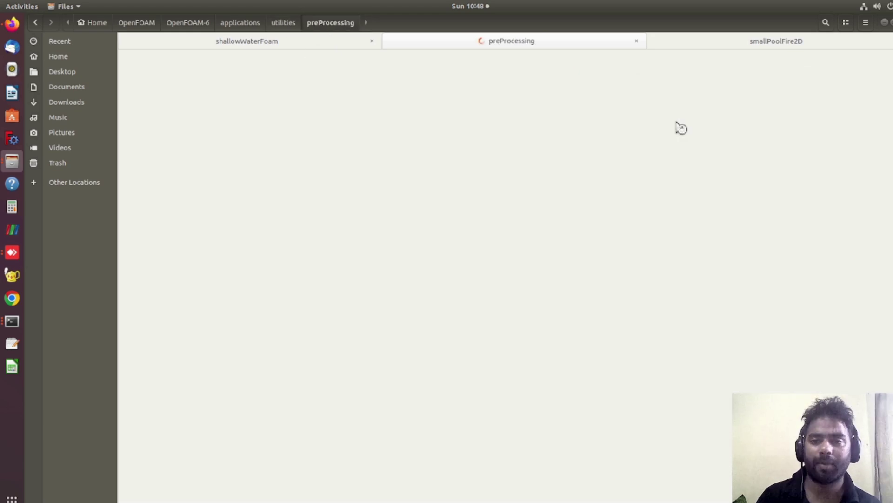
{"action": "right_click", "coordinate": [197, 272]}
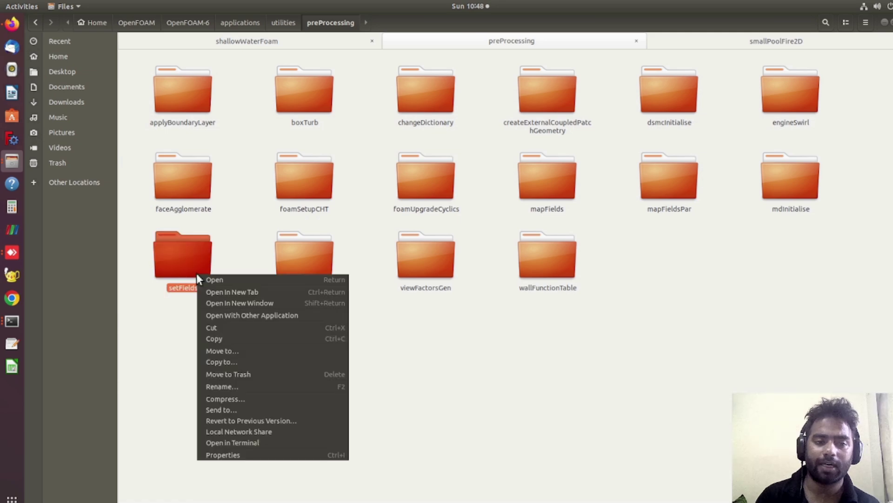
{"action": "left_click", "coordinate": [228, 341]}
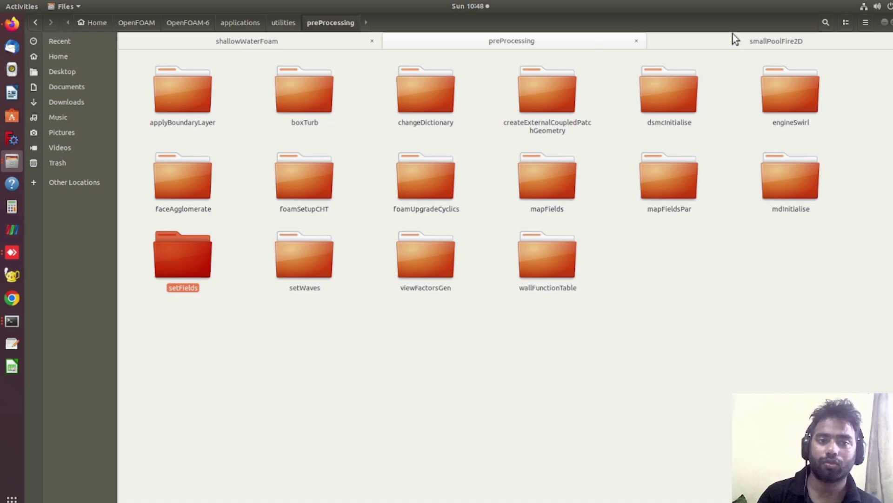
{"action": "left_click", "coordinate": [665, 41]}
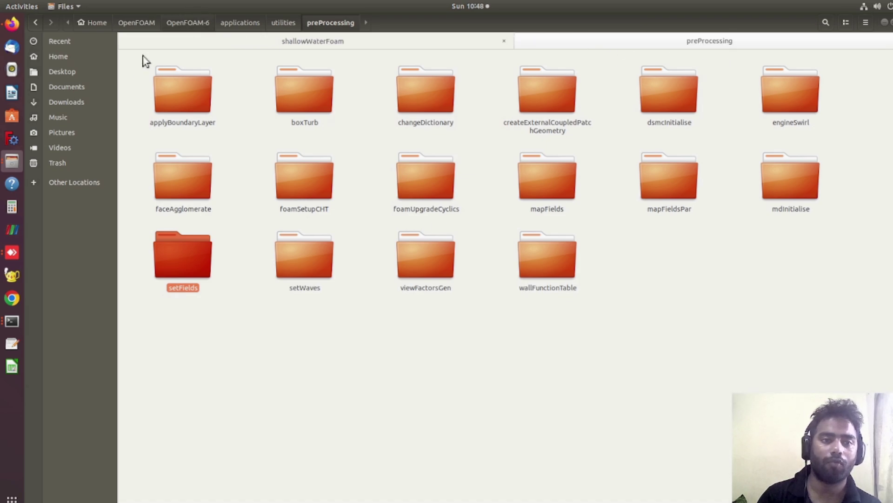
Create a new folder named 'utilities' in run/OF and open it.
{"action": "right_click", "coordinate": [570, 347]}
{"action": "left_click", "coordinate": [591, 354]}
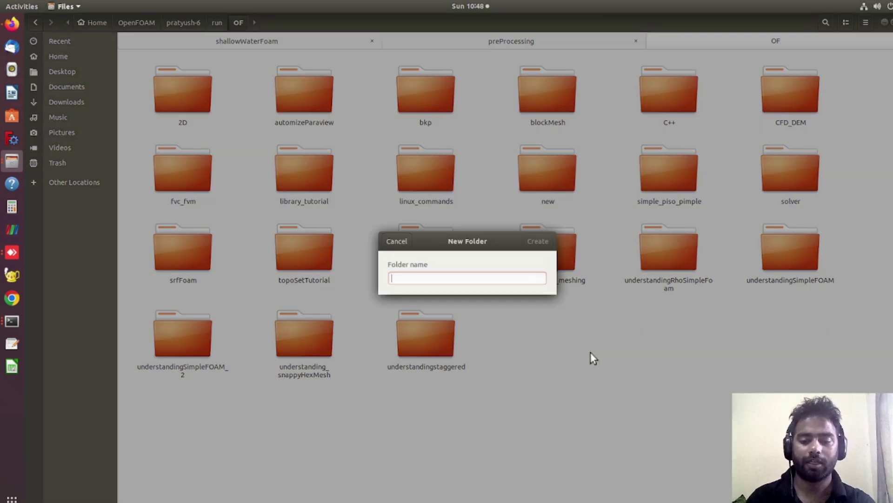
{"action": "type", "text": "uti"}
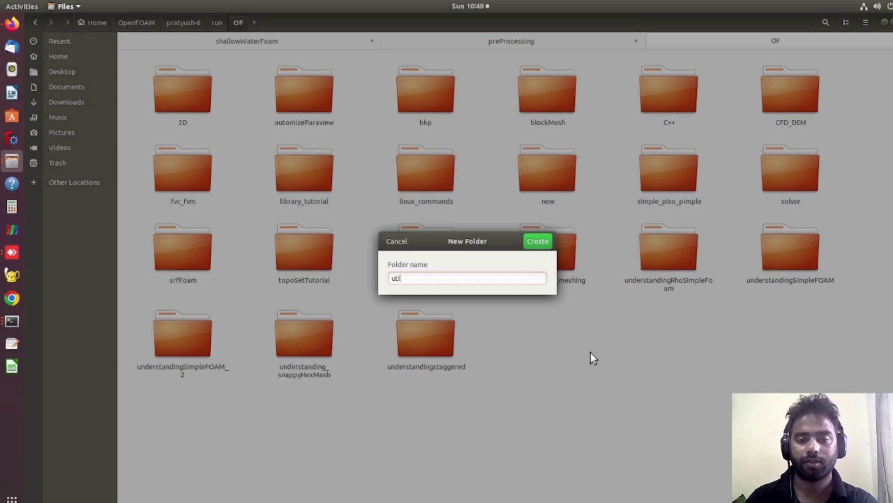
{"action": "type", "text": "lities"}
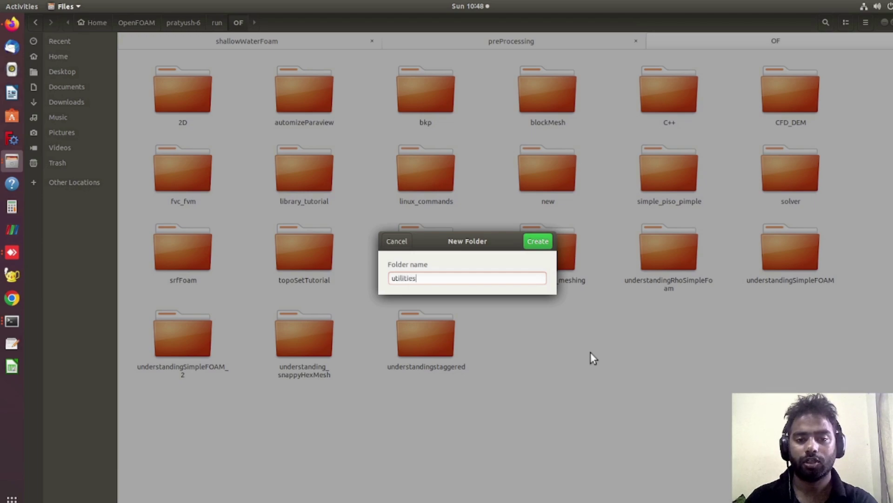
{"action": "key", "text": "Return"}
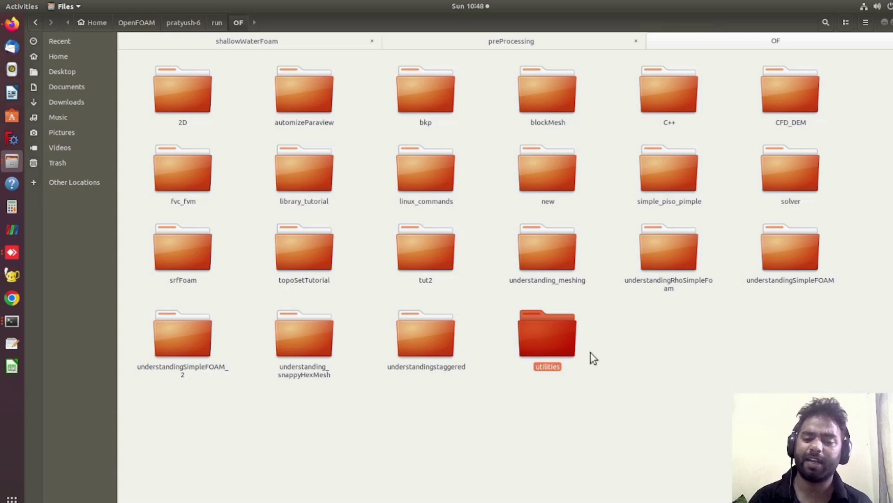
{"action": "double_click", "coordinate": [559, 339]}
Paste the copied setFields folder into run/OF/utilities.
{"action": "right_click", "coordinate": [336, 174]}
{"action": "left_click", "coordinate": [353, 193]}
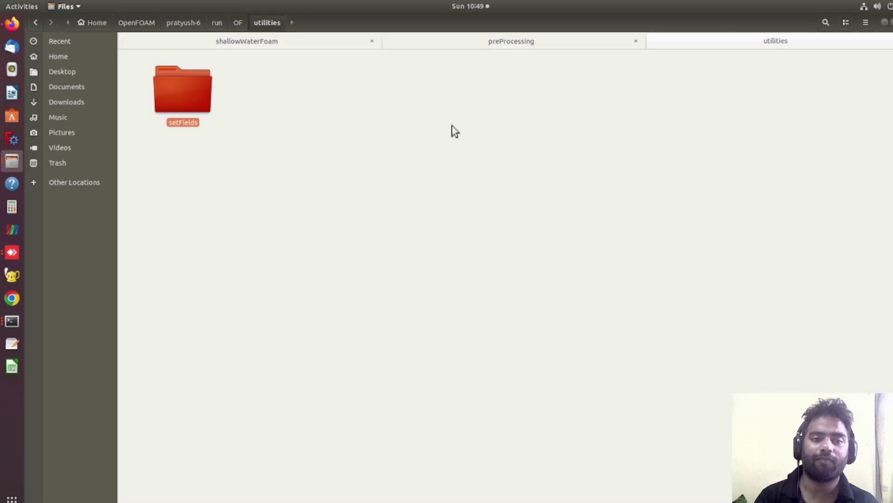
{"action": "left_click", "coordinate": [524, 39]}
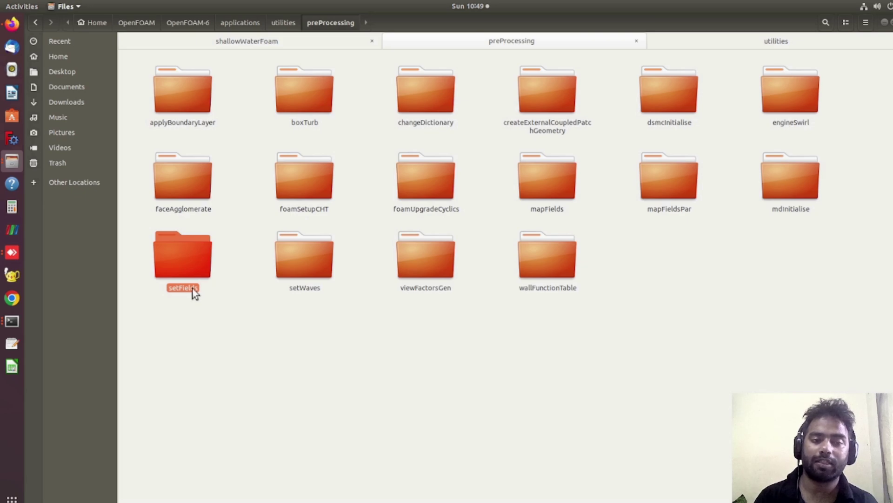
{"action": "left_click", "coordinate": [783, 40]}
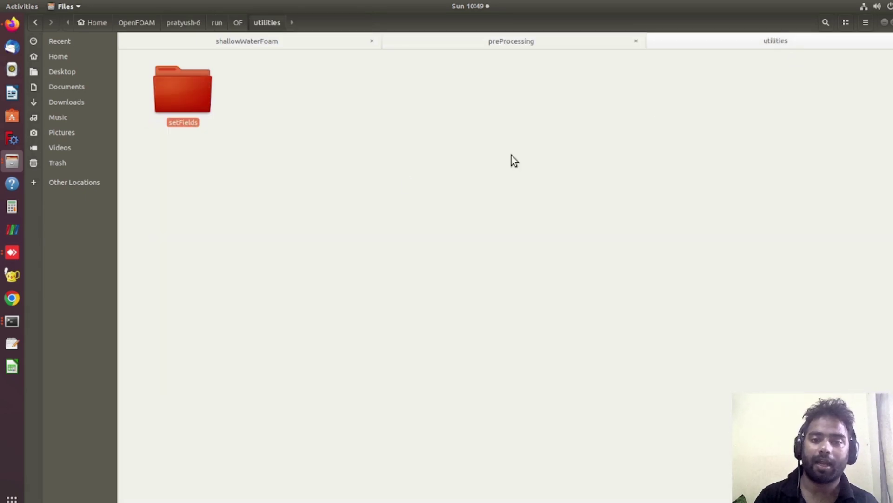
Rename the pasted folder to mySetFields and open it.
{"action": "right_click", "coordinate": [192, 112]}
{"action": "left_click", "coordinate": [212, 234]}
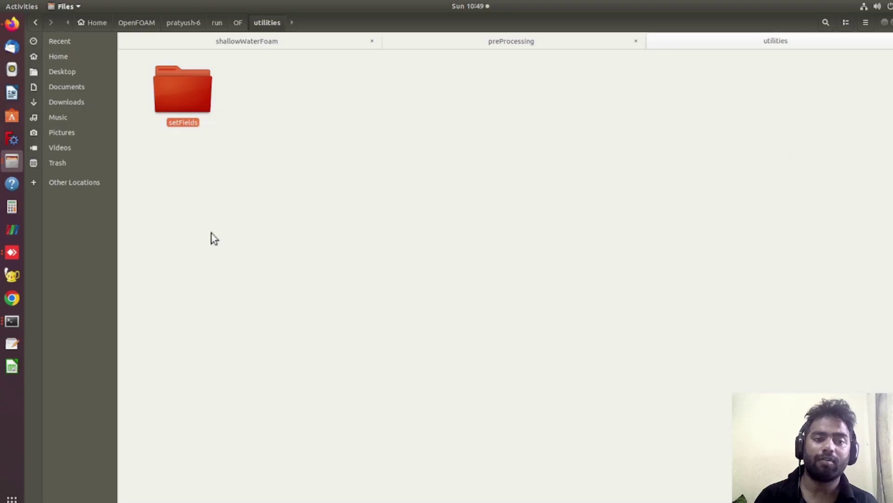
{"action": "key", "text": "Home"}
{"action": "type", "text": "my"}
{"action": "key", "text": "BackSpace"}
{"action": "type", "text": "S"}
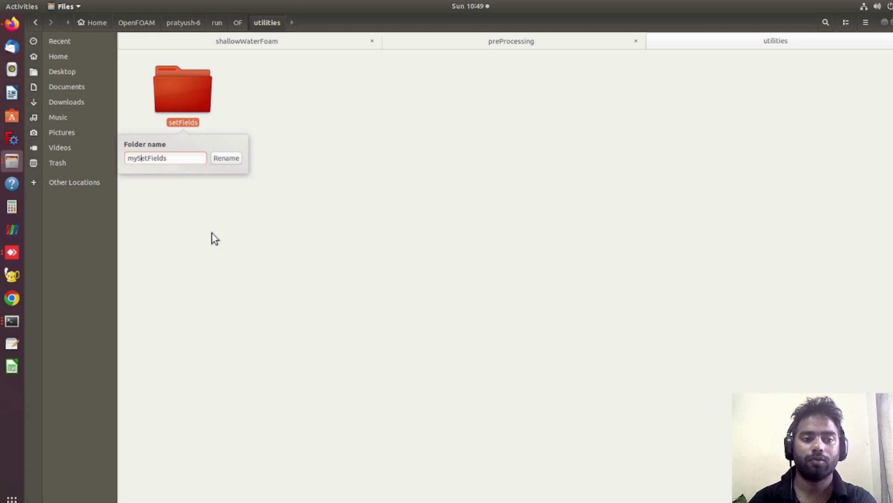
{"action": "key", "text": "Return"}
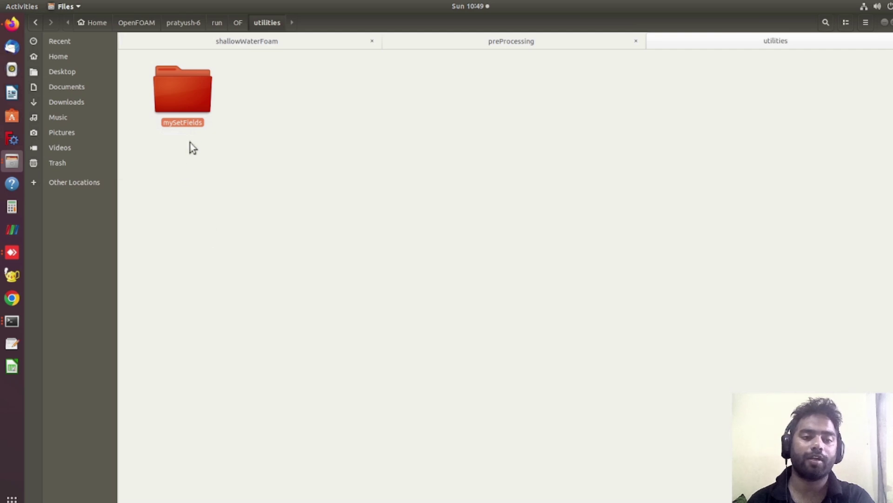
{"action": "double_click", "coordinate": [198, 110]}
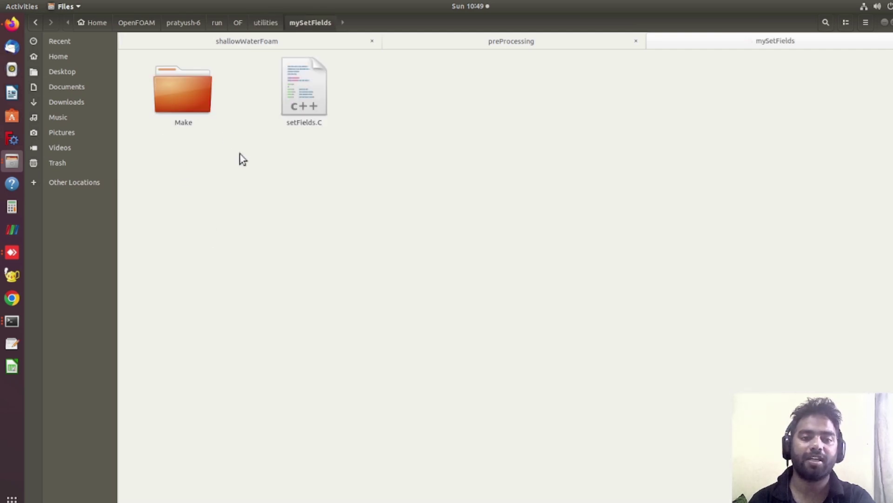